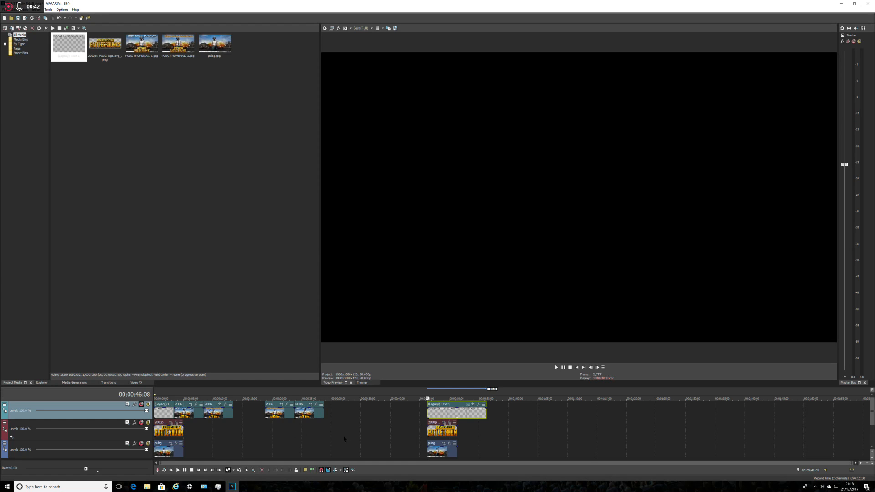
- Place the playhead inside the second group of clips and unmute the background image track and the logo track
{"action": "left_click", "coordinate": [438, 450]}
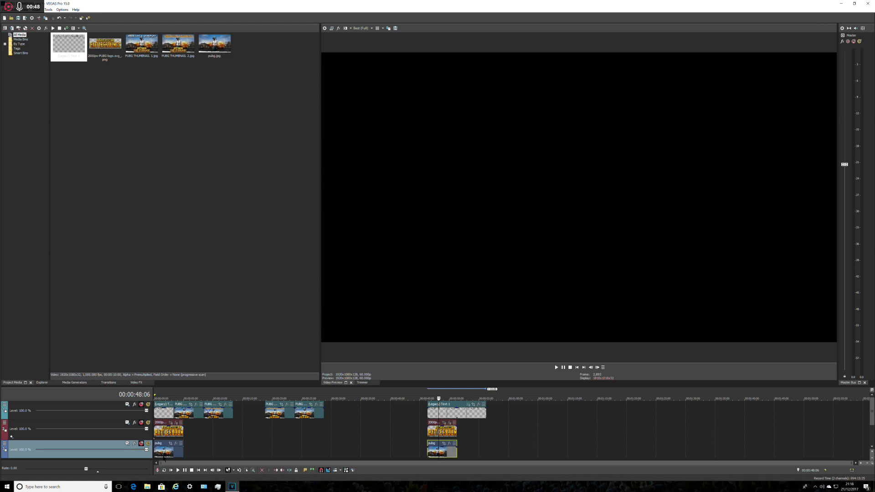
{"action": "left_click", "coordinate": [140, 444]}
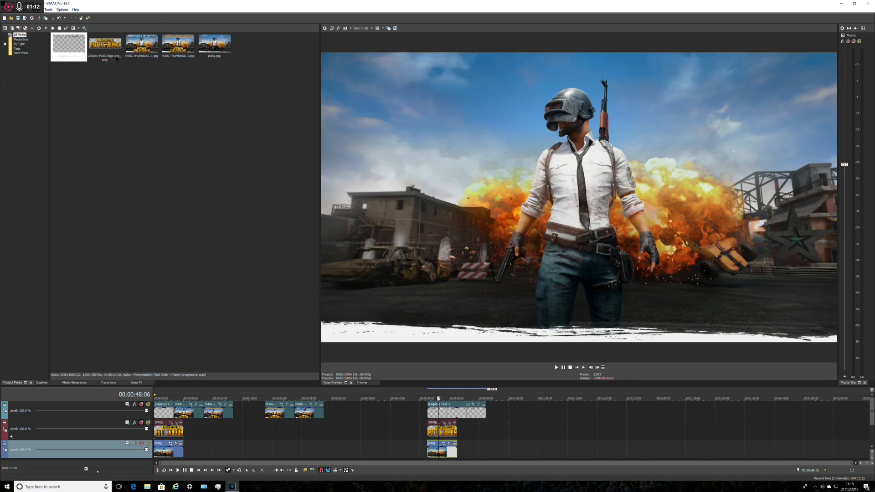
{"action": "left_click", "coordinate": [107, 42]}
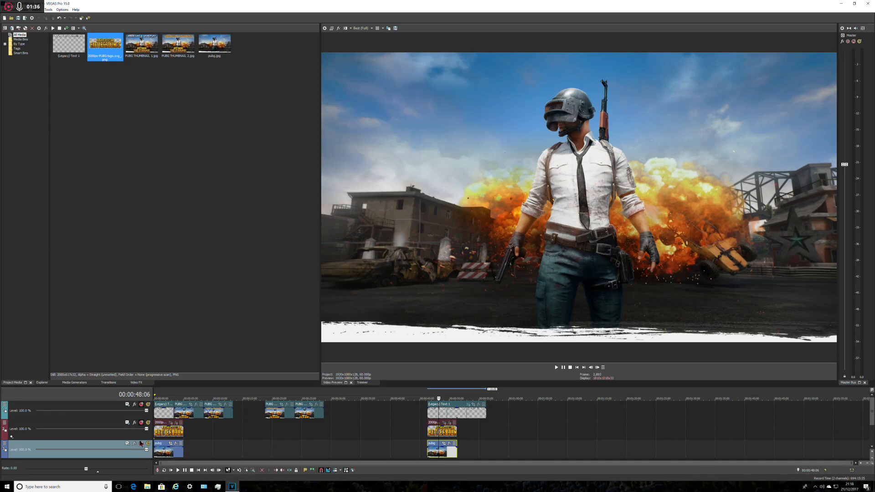
{"action": "left_click", "coordinate": [141, 422]}
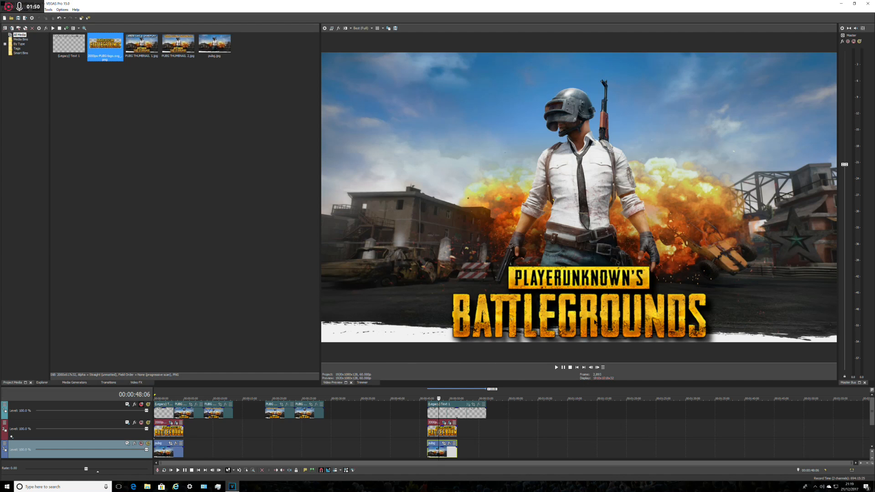
- Examine the BCC Drop Shadow settings on the PUBG logo clip and the list of plug-ins available for it
{"action": "left_click", "coordinate": [449, 422]}
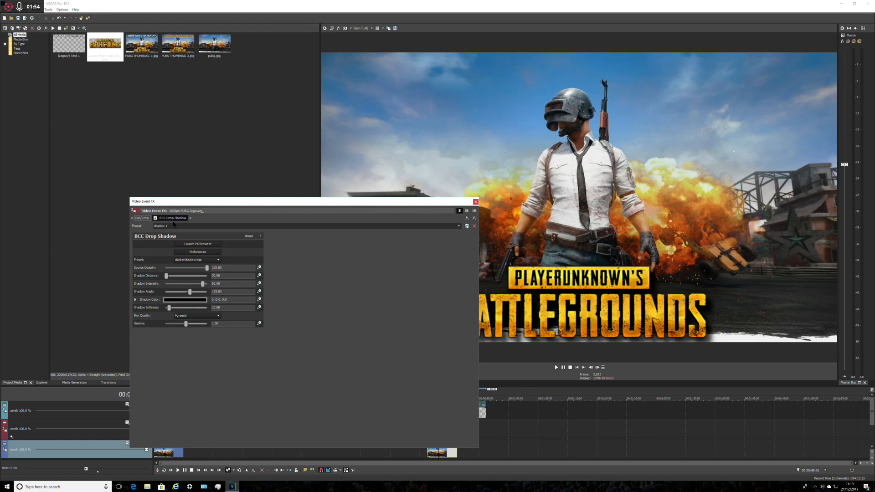
{"action": "left_click", "coordinate": [466, 217]}
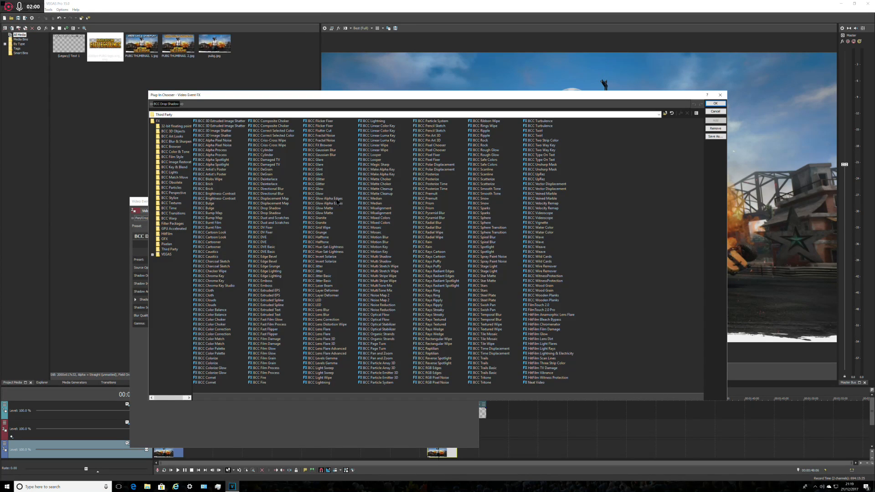
{"action": "left_click", "coordinate": [715, 103]}
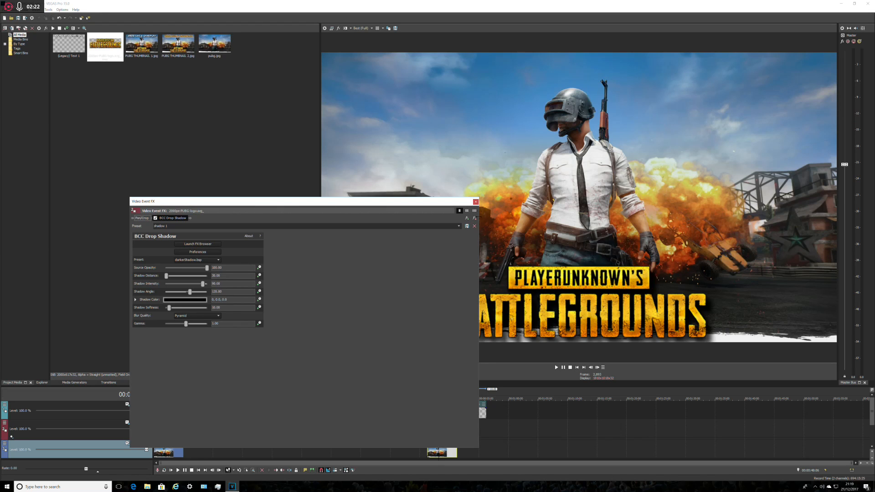
{"action": "left_click", "coordinate": [475, 201]}
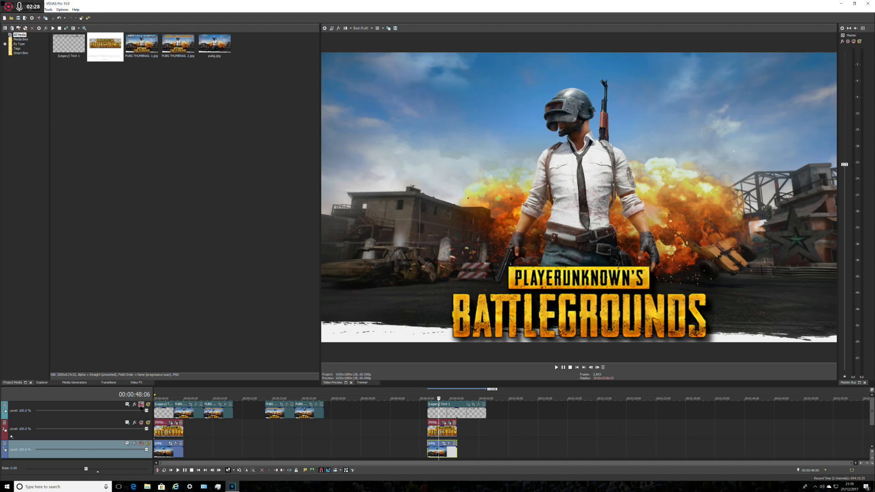
- Unmute the text track and review the font, placement, colour and effects settings of the XBOX ONE X GAMEPLAY title
{"action": "left_click", "coordinate": [141, 405]}
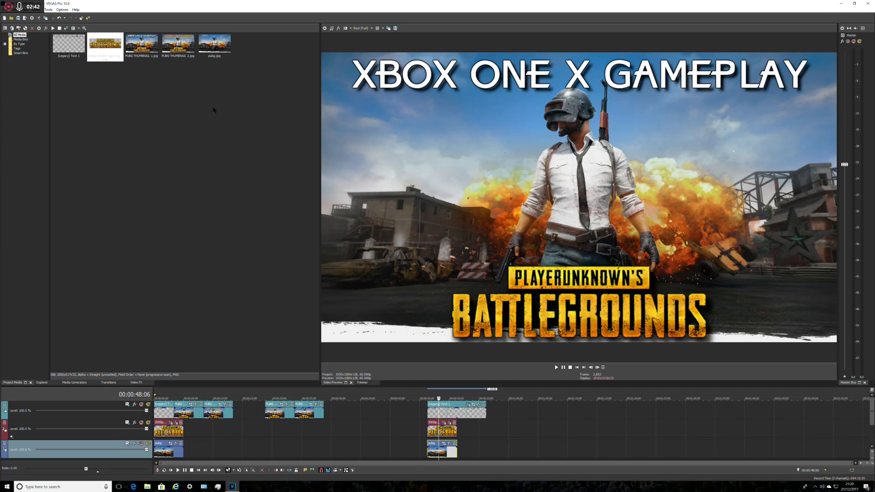
{"action": "left_click", "coordinate": [472, 404]}
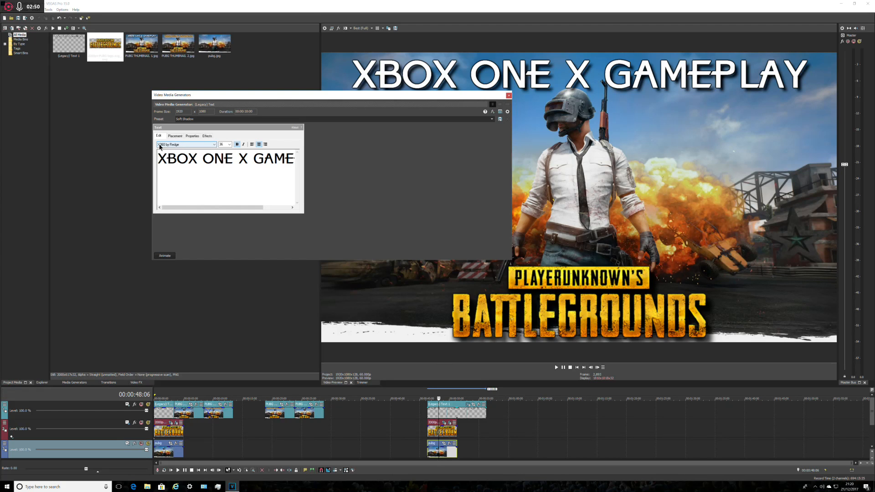
{"action": "left_click", "coordinate": [175, 136]}
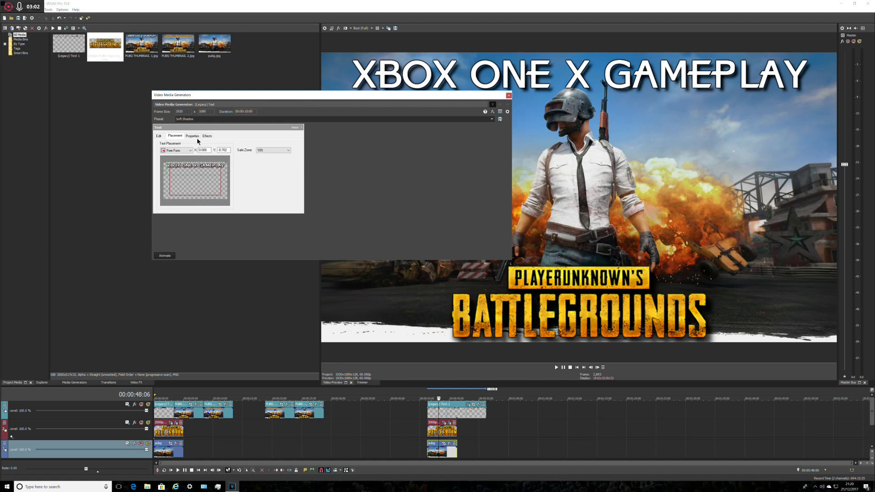
{"action": "left_click", "coordinate": [158, 135]}
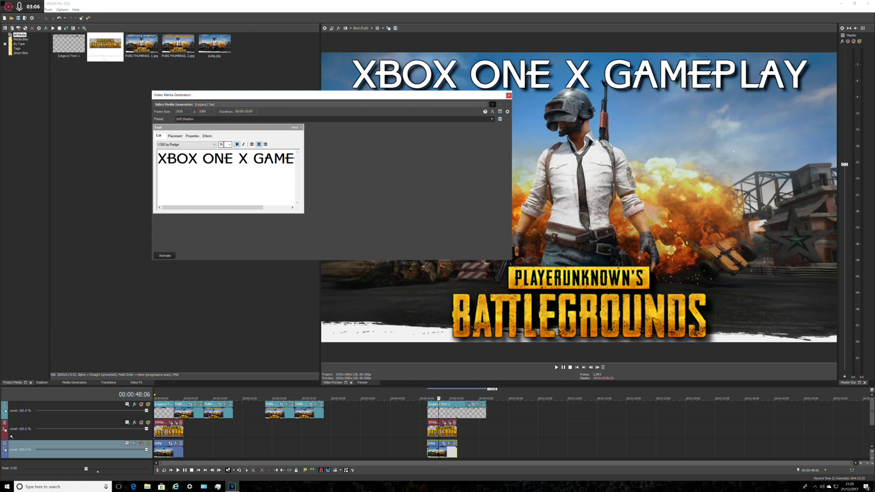
{"action": "left_click", "coordinate": [194, 136]}
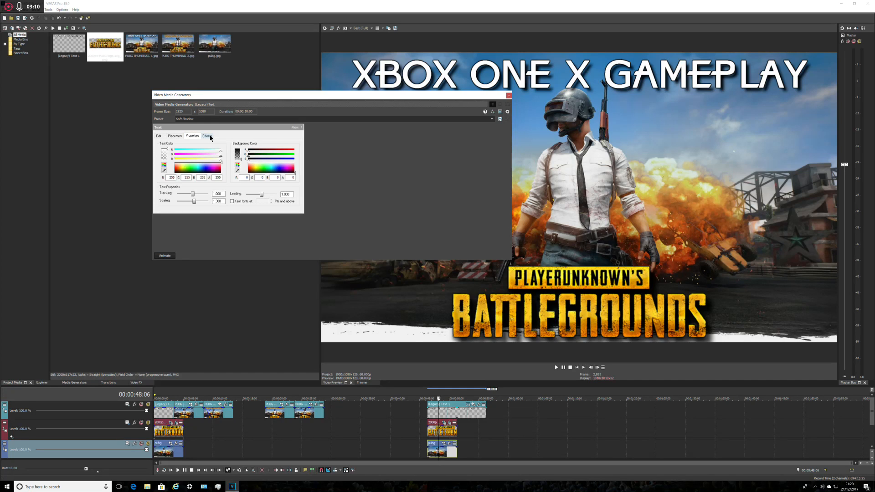
{"action": "left_click", "coordinate": [208, 137]}
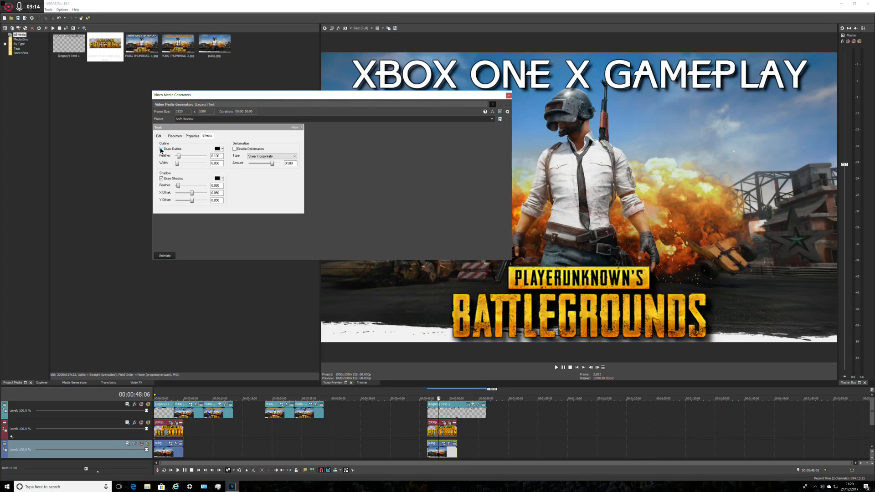
- Try an outline feather of 0.500 on the title and set it back to 0.100
{"action": "left_click", "coordinate": [161, 148]}
{"action": "left_click", "coordinate": [215, 156]}
{"action": "left_click", "coordinate": [180, 157]}
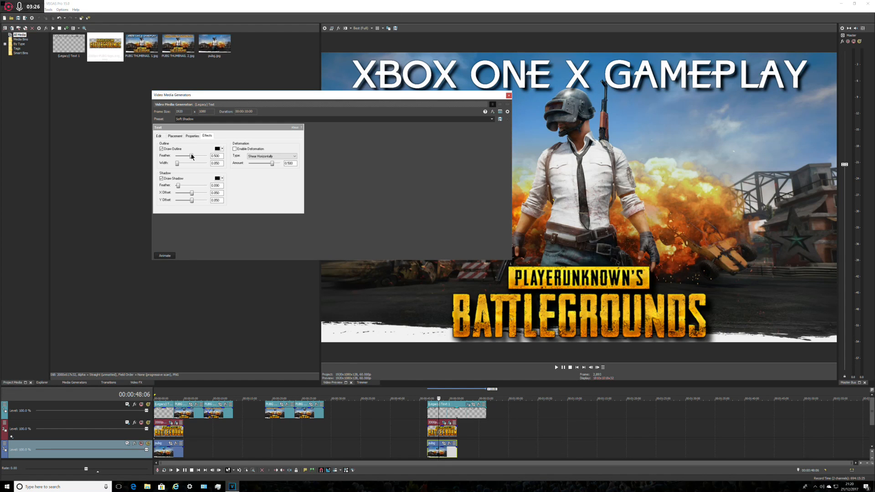
{"action": "double_click", "coordinate": [216, 156]}
{"action": "type", "text": "0"}
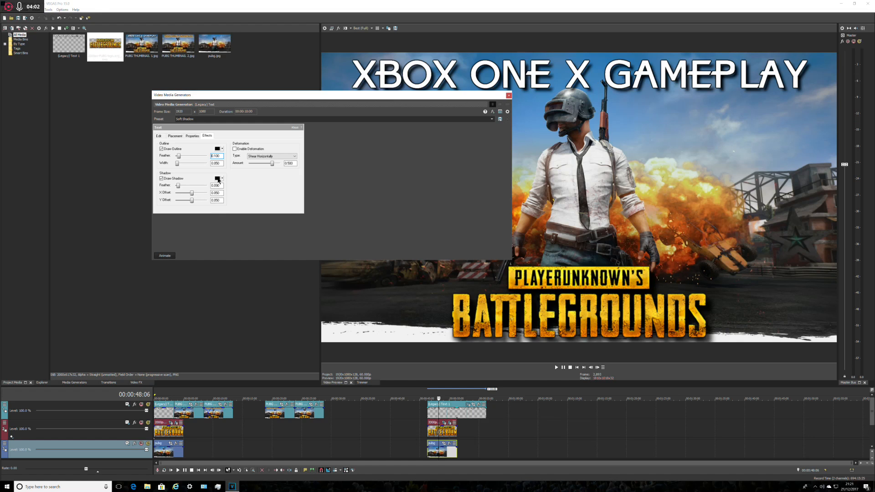
- Try a light cyan shadow colour on the title, restore it to black and close the text settings
{"action": "left_click", "coordinate": [218, 179]}
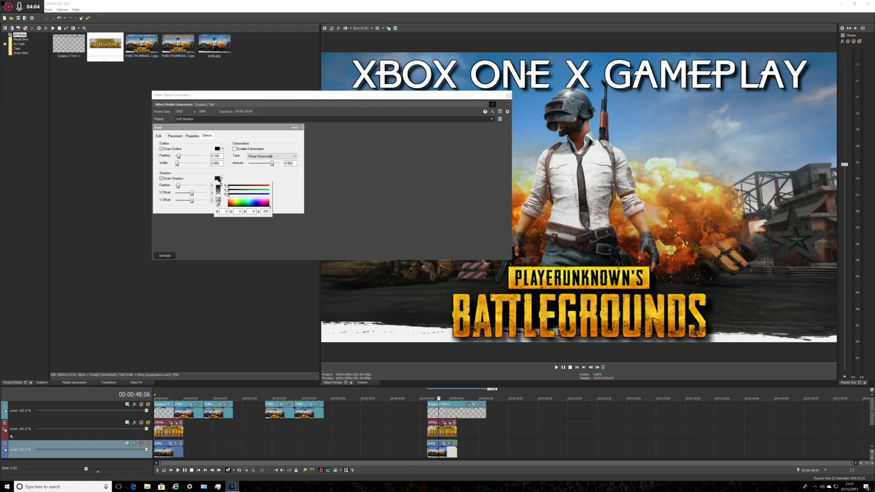
{"action": "left_click", "coordinate": [249, 203]}
{"action": "left_click", "coordinate": [359, 193]}
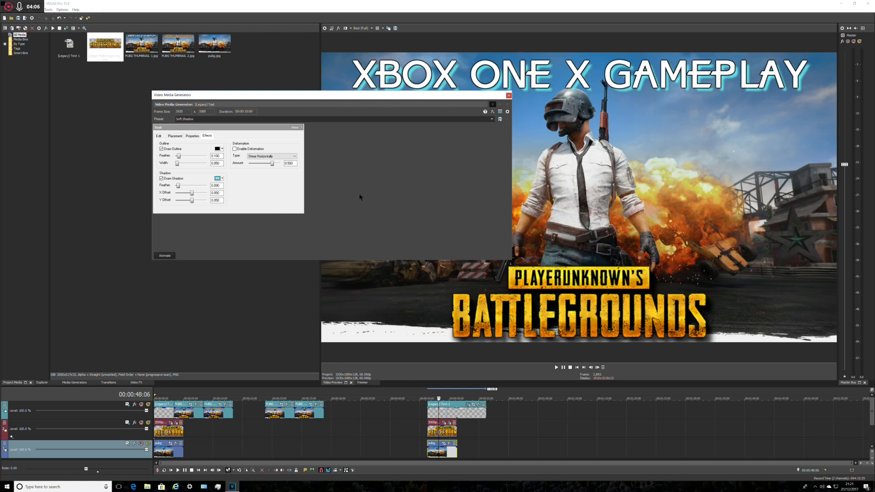
{"action": "left_click", "coordinate": [218, 179]}
{"action": "left_click_drag", "start_coordinate": [246, 201], "coordinate": [219, 214]}
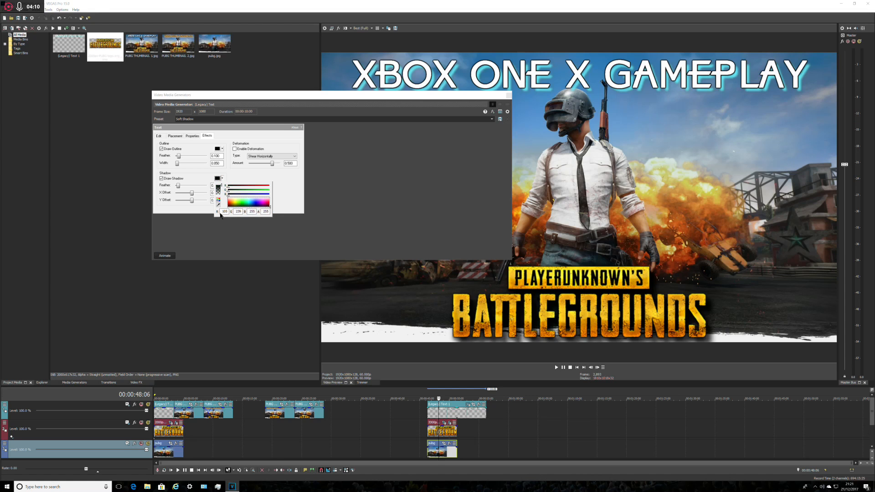
{"action": "left_click", "coordinate": [317, 193]}
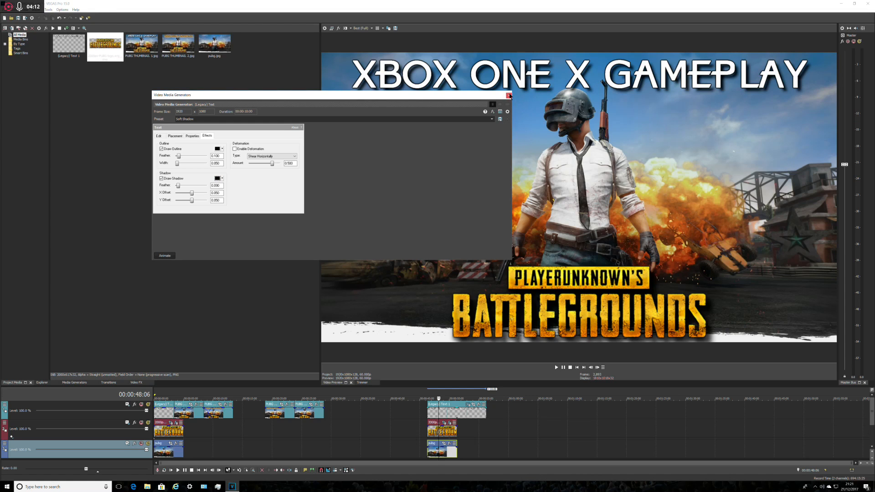
{"action": "left_click", "coordinate": [509, 96]}
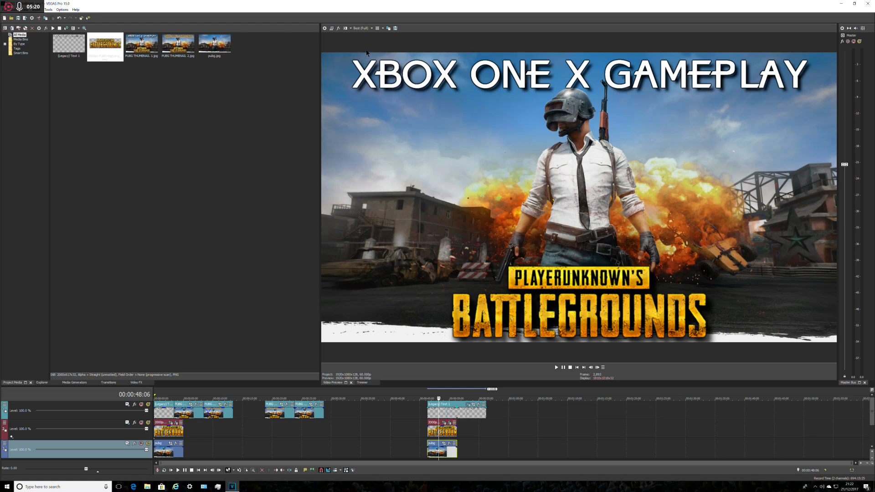
- Save a snapshot of the preview frame as a JPEG named PUBG THUMBNAIL 3 in the pics folder
{"action": "left_click", "coordinate": [395, 28]}
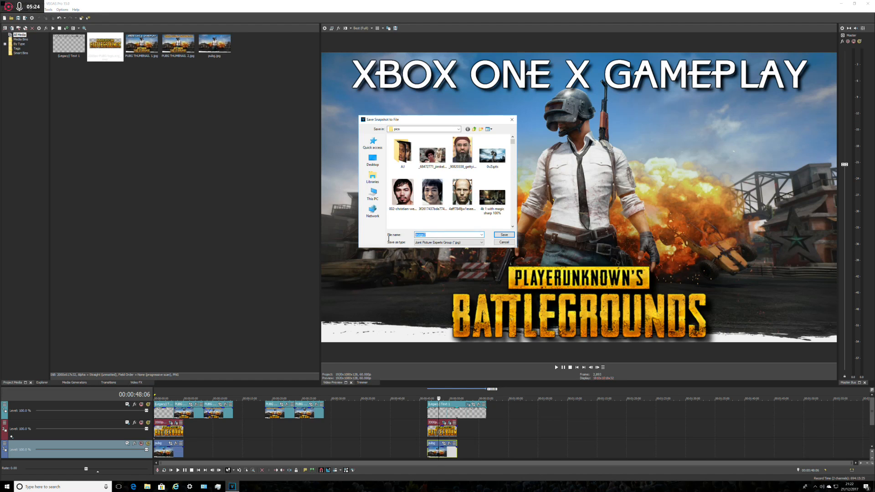
{"action": "type", "text": "PU"}
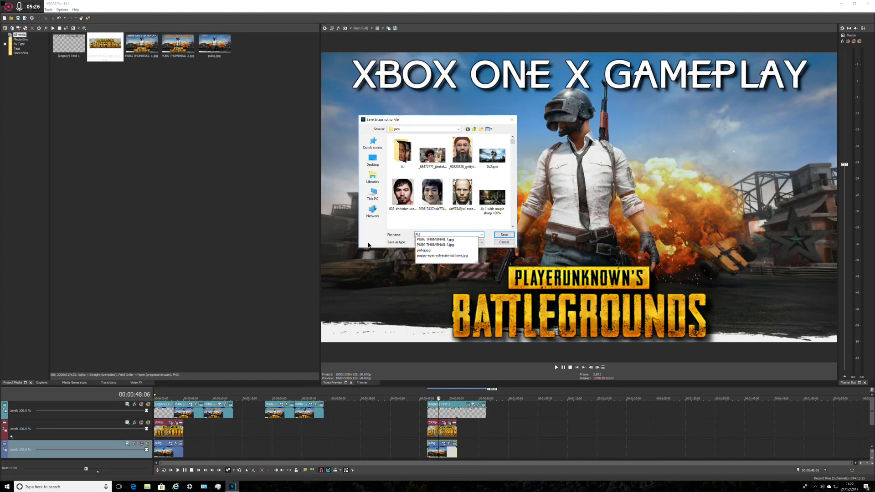
{"action": "type", "text": "BG "}
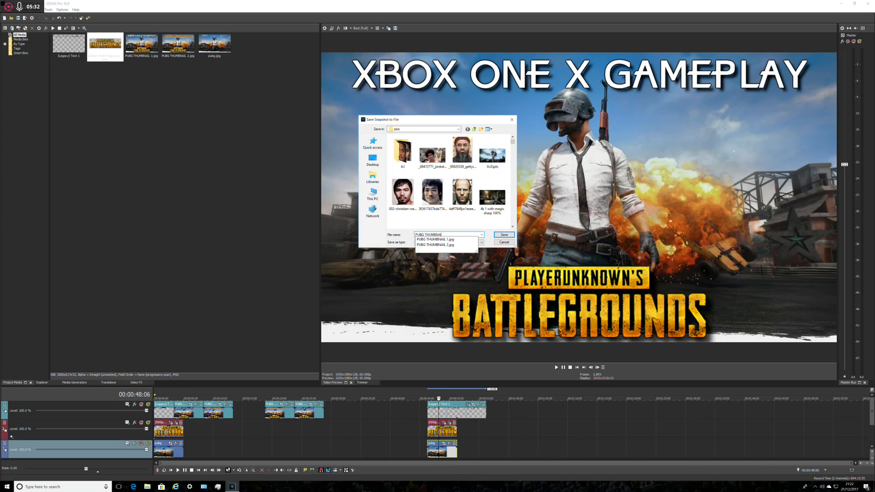
{"action": "type", "text": "THUMBNAIL 3"}
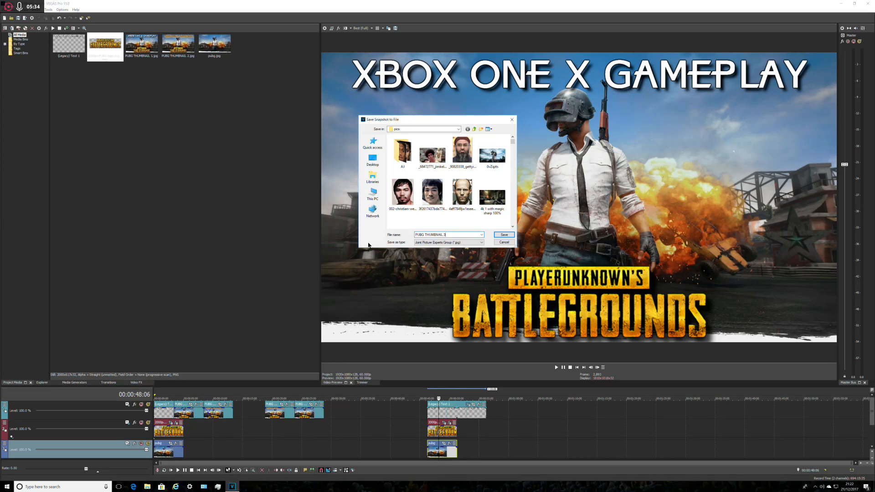
{"action": "key", "text": "Return"}
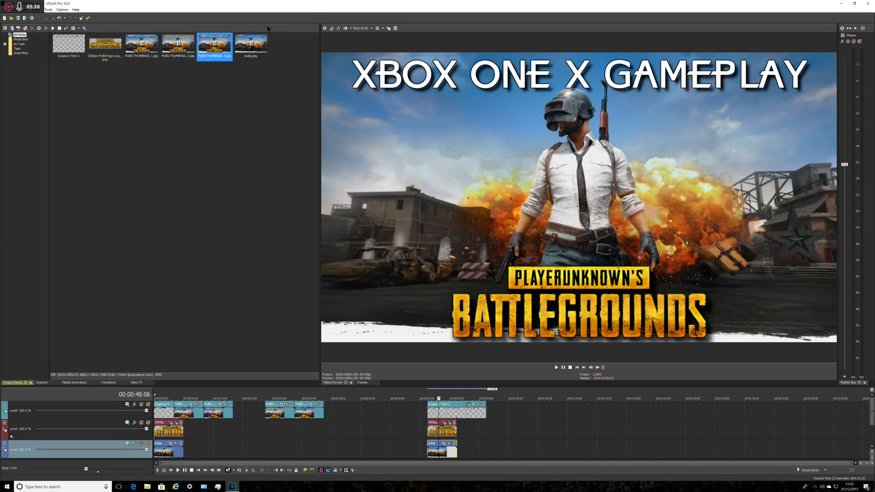
{"action": "right_click", "coordinate": [214, 45]}
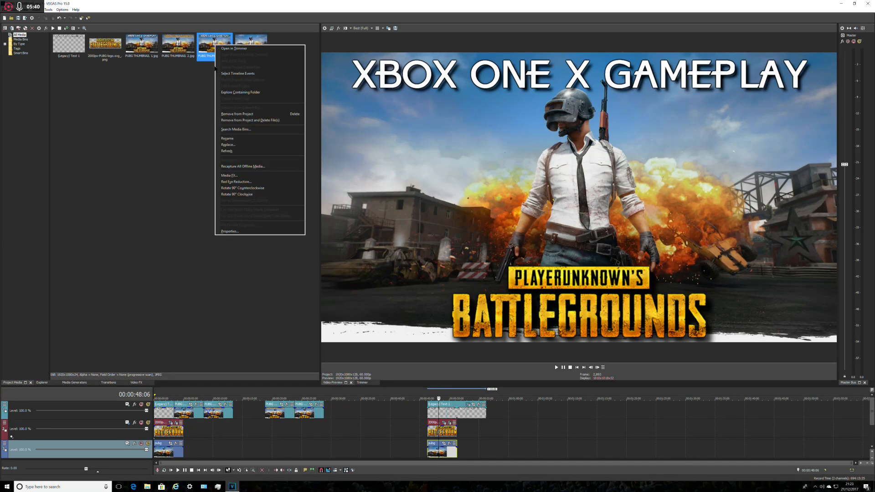
{"action": "left_click", "coordinate": [184, 155]}
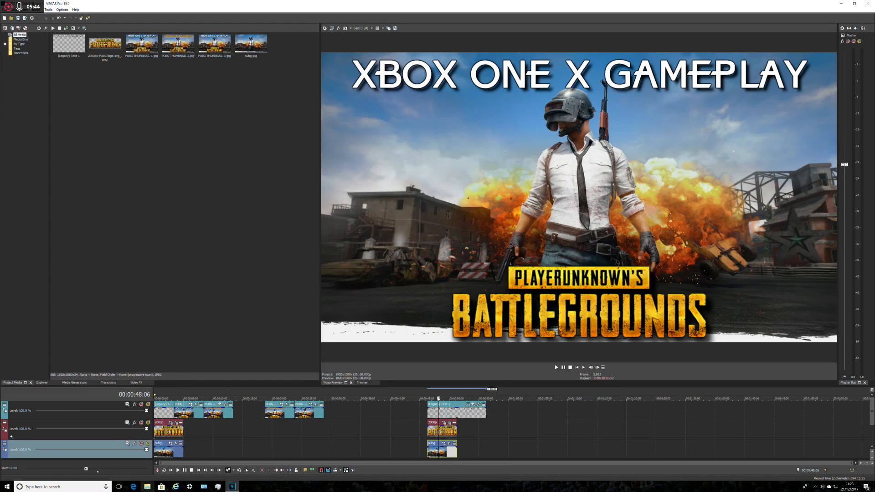
{"action": "left_click", "coordinate": [147, 486]}
{"action": "left_click", "coordinate": [148, 487]}
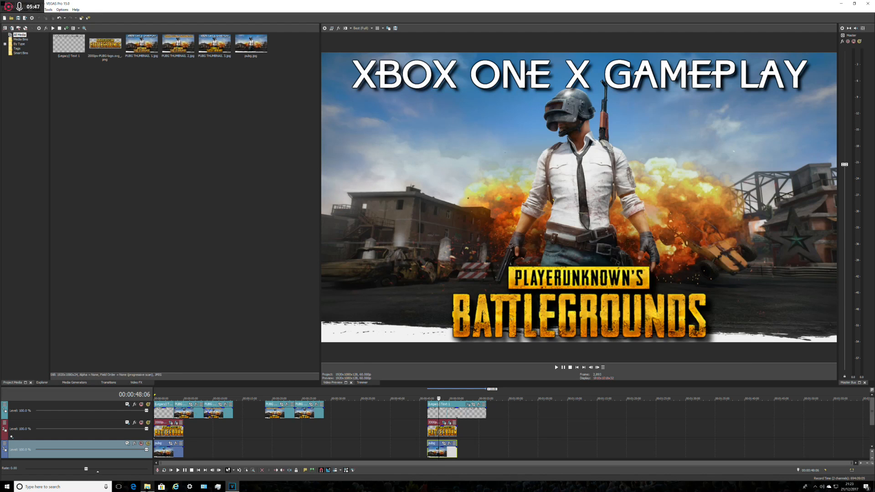
- Show the composed thumbnail preview in full screen
{"action": "left_click", "coordinate": [331, 29]}
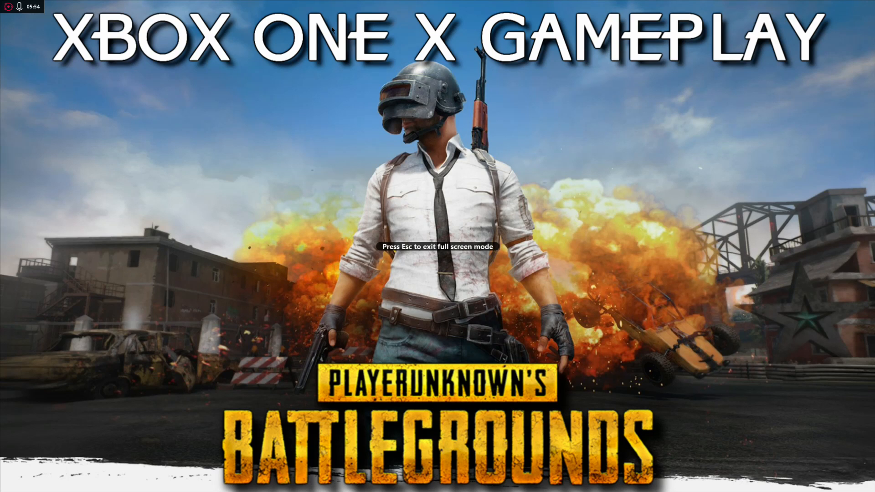